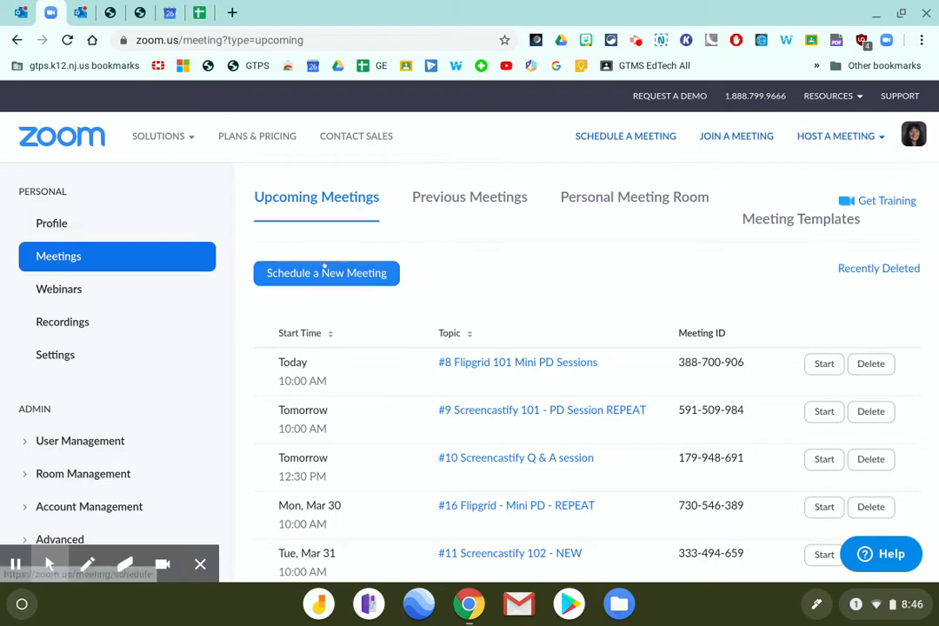
- Start scheduling a new meeting and set its topic to "Period 6 - Lecture on Plant Cells"
click(326, 270)
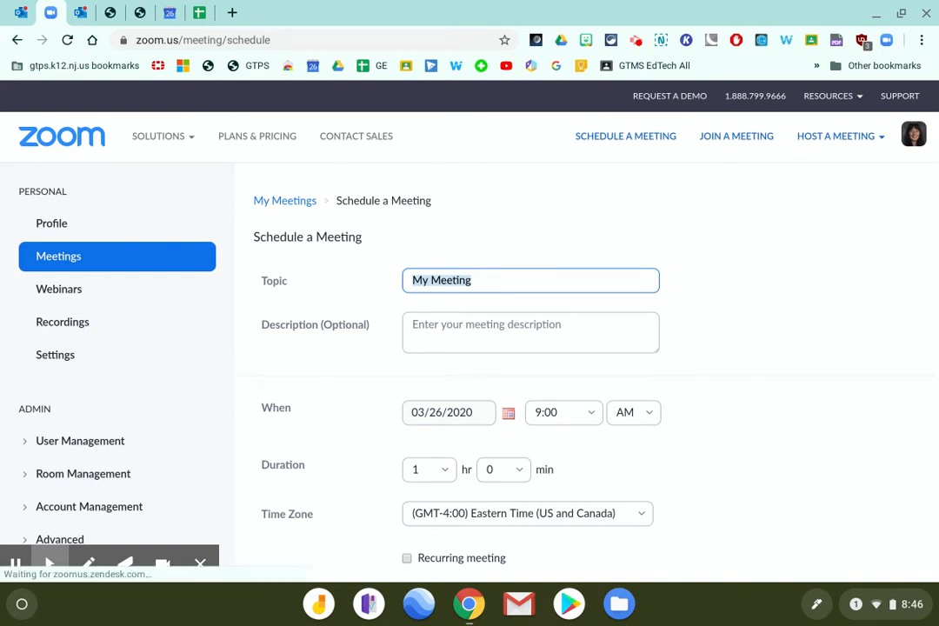
text(Period 6 )
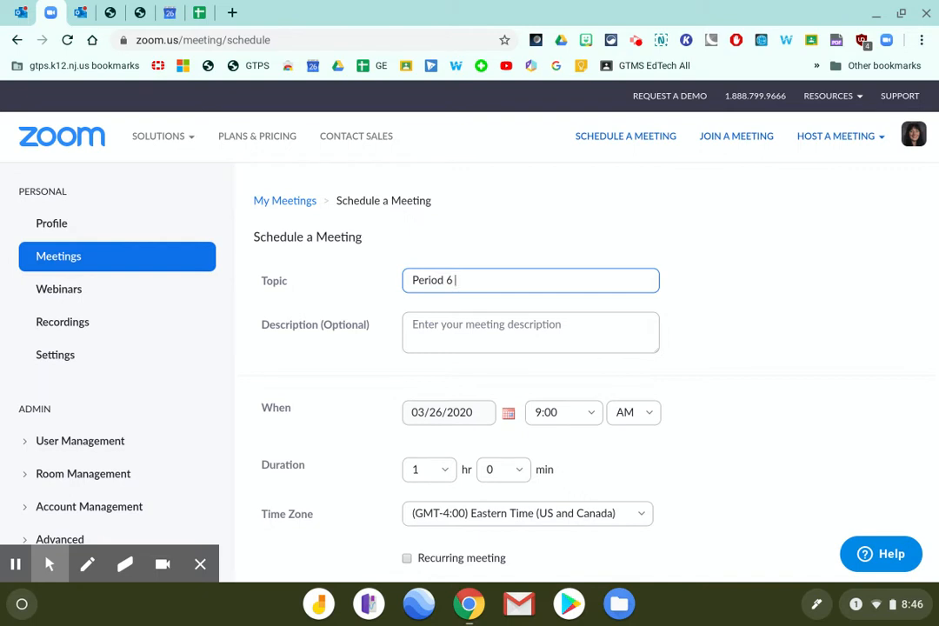
text(- Lecture on Plant Cells)
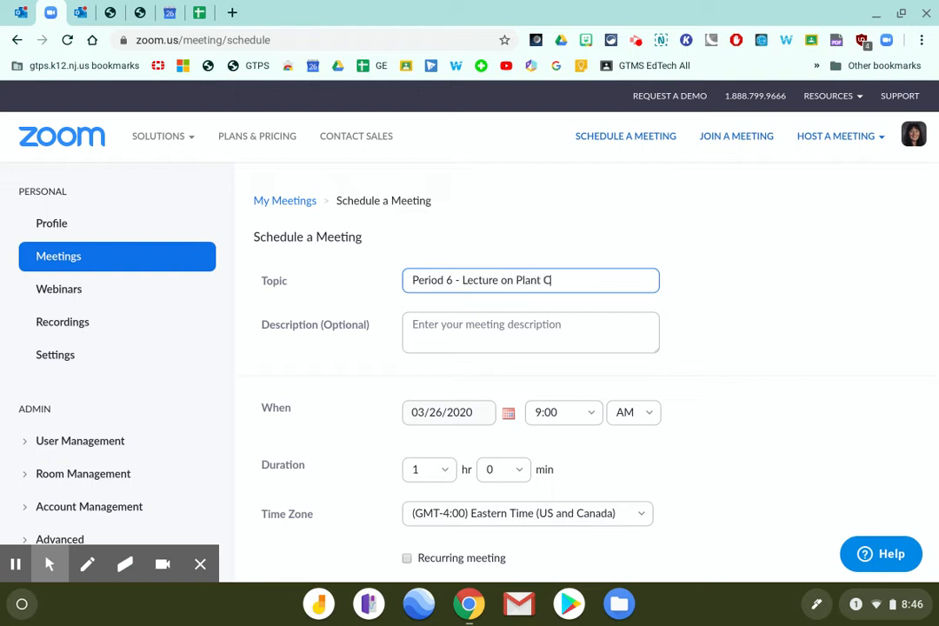
click(478, 315)
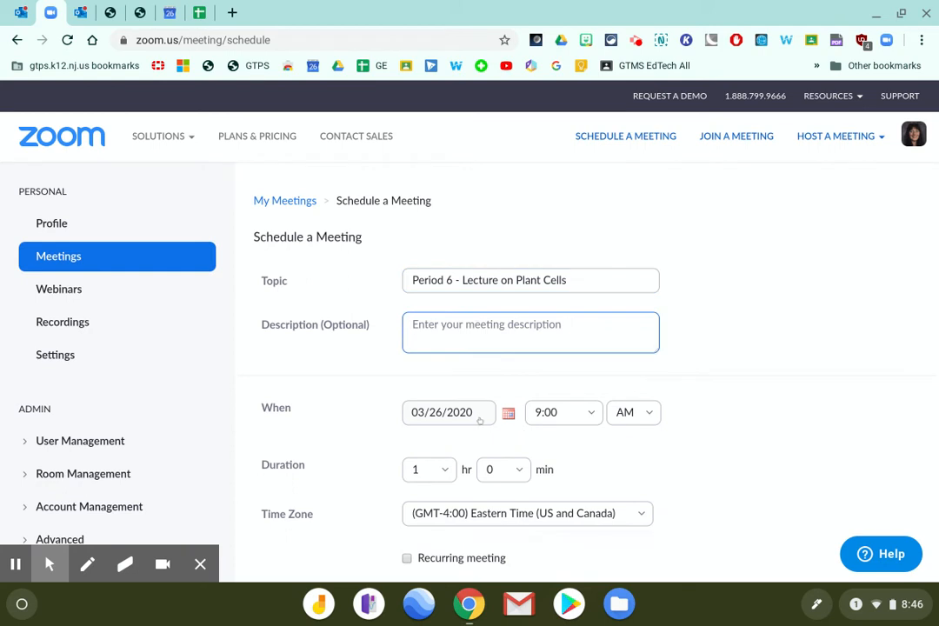
- Set the meeting's duration to 0 hours 15 minutes
click(426, 470)
click(421, 248)
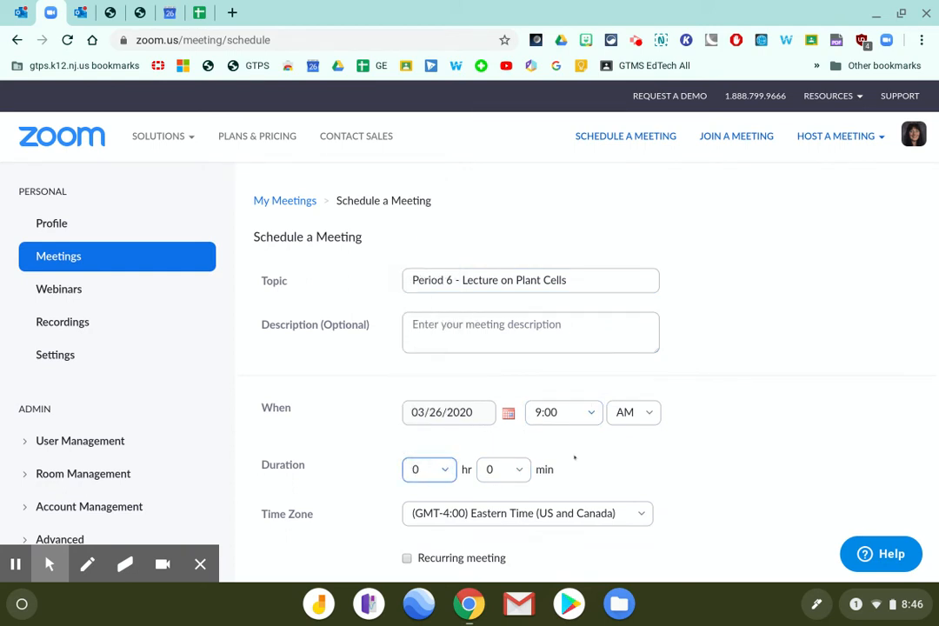
click(500, 470)
click(489, 380)
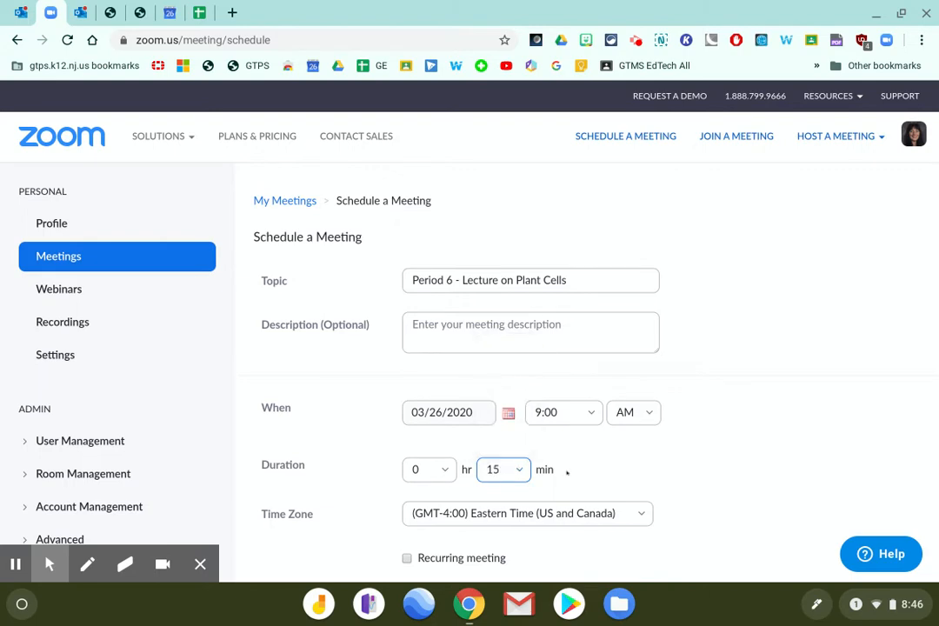
- Require a meeting password and save the scheduled meeting
scroll(470, 415, down, 1)
scroll(470, 415, down, 5)
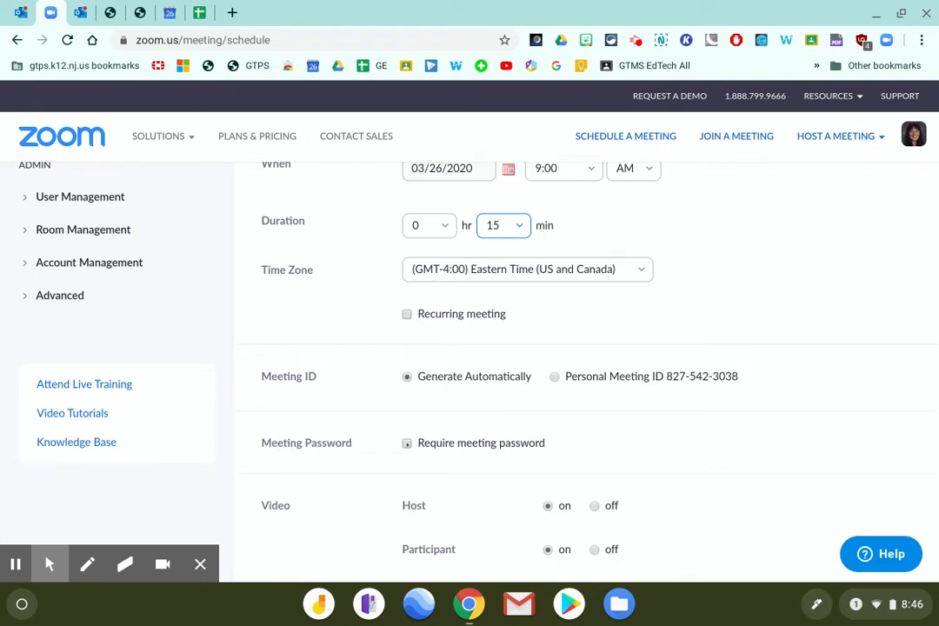
click(406, 443)
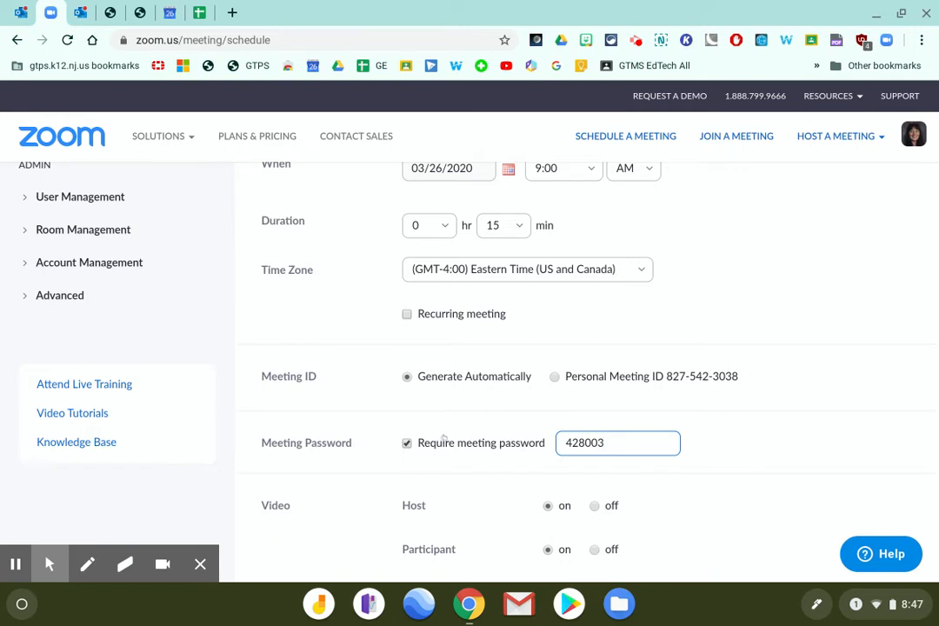
scroll(444, 440, down, 2)
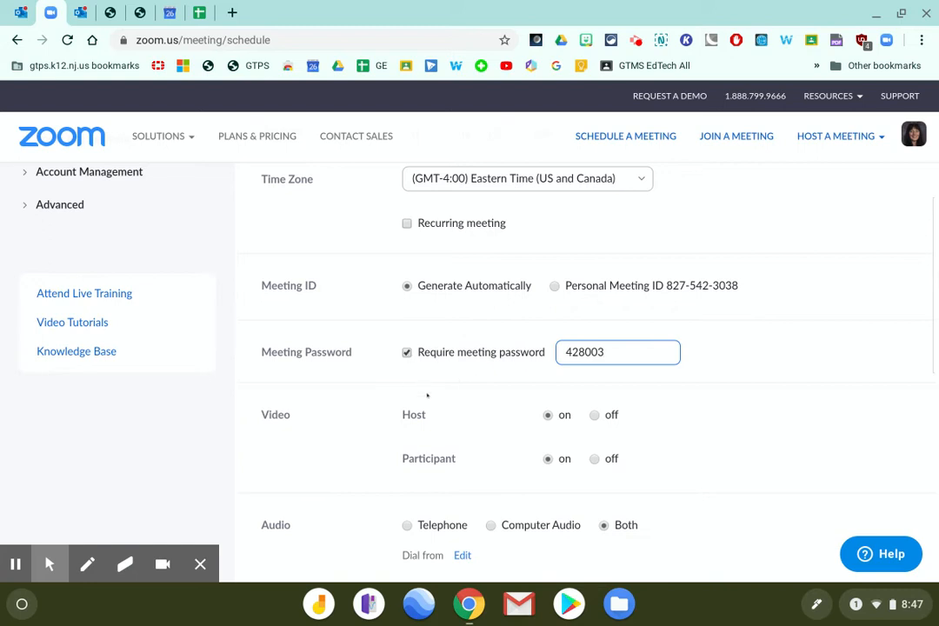
scroll(426, 393, down, 2)
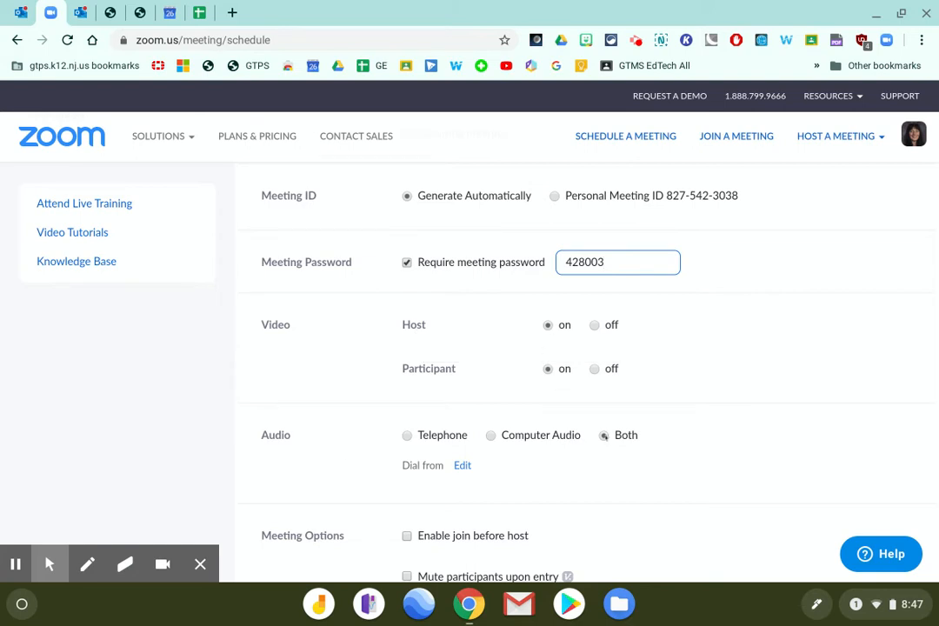
scroll(603, 436, down, 2)
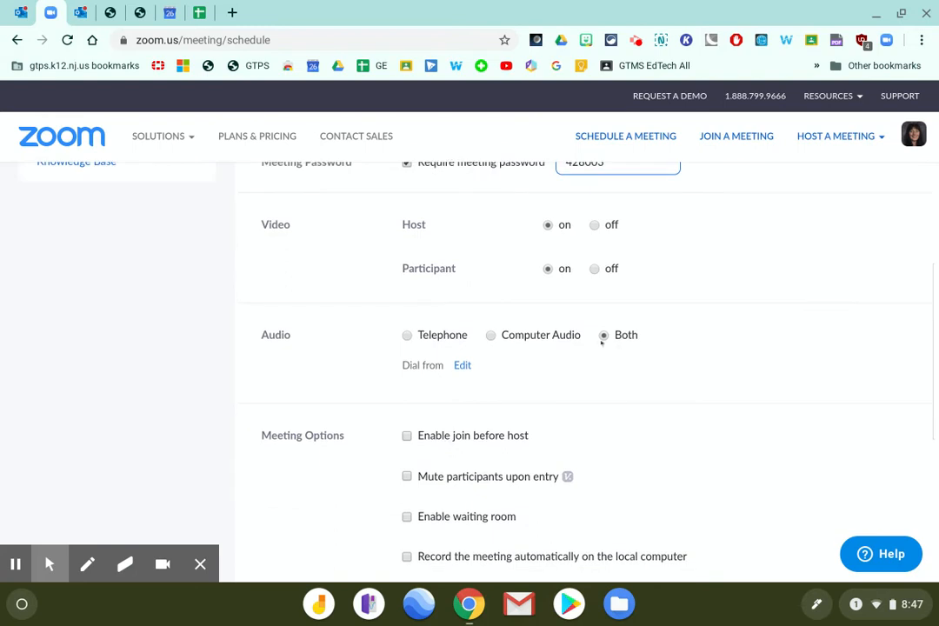
scroll(602, 337, down, 2)
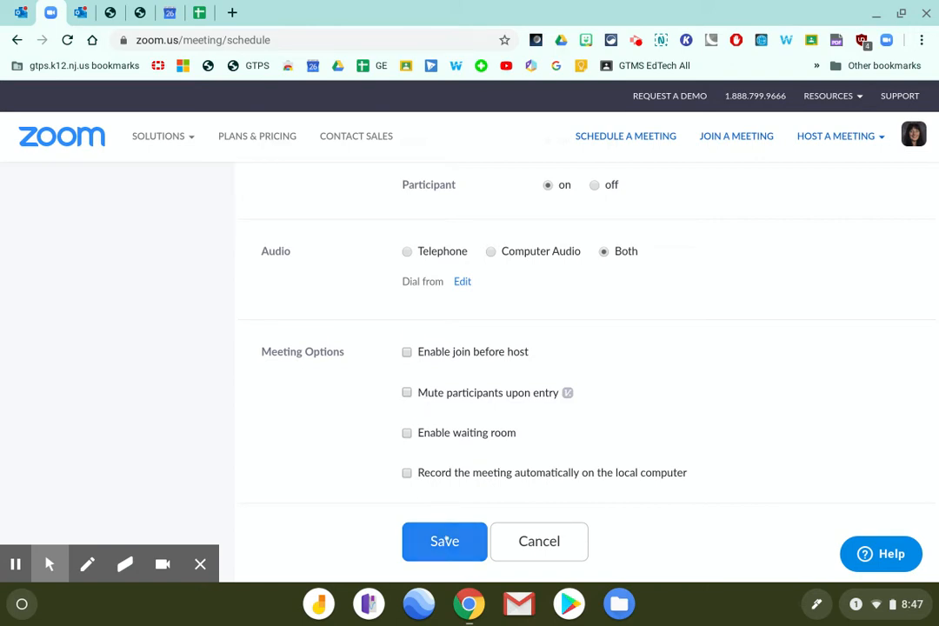
click(444, 541)
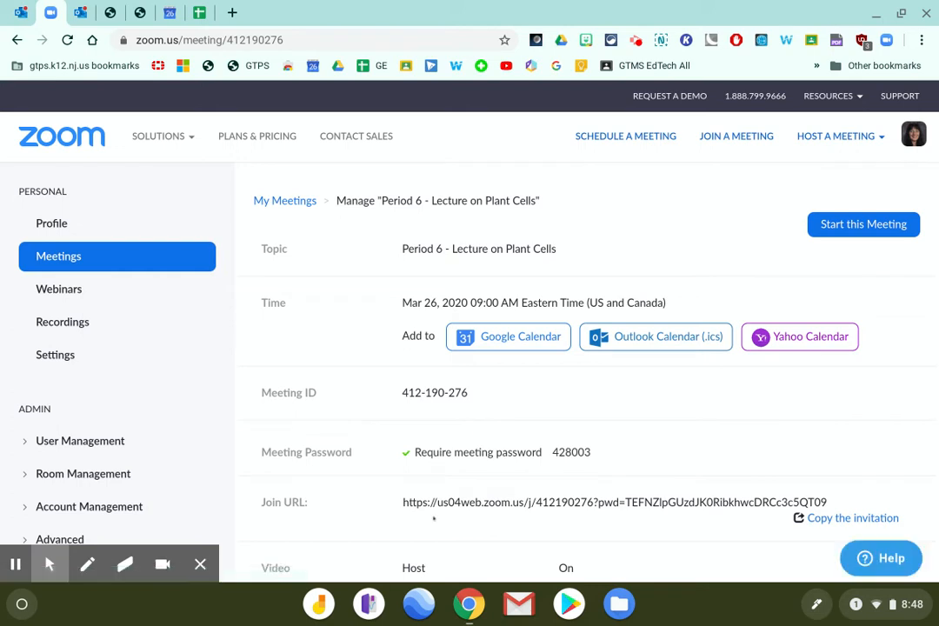
- Copy the saved meeting's full join URL
drag(393, 504, 831, 504)
click(831, 504)
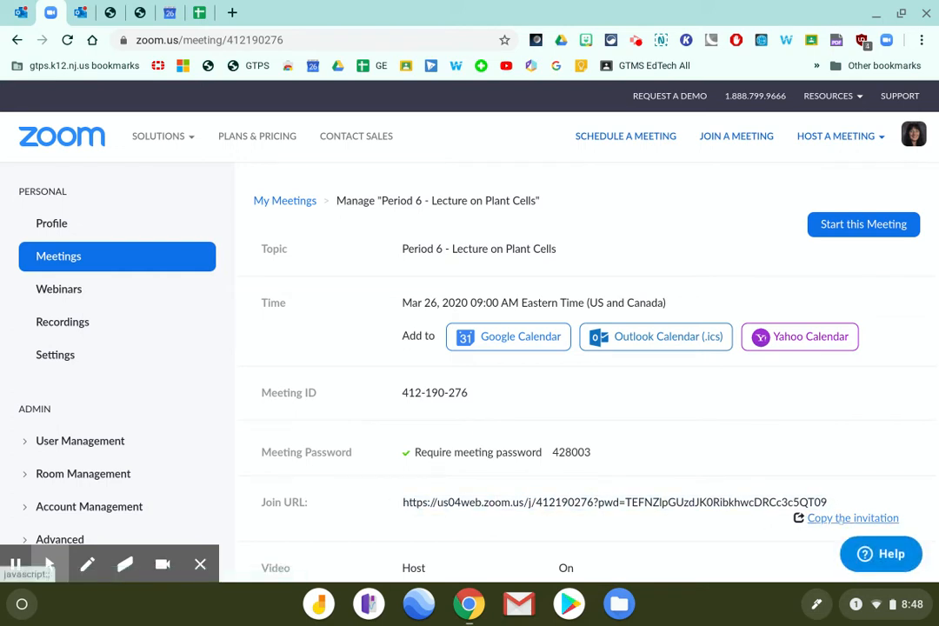
double_click(830, 504)
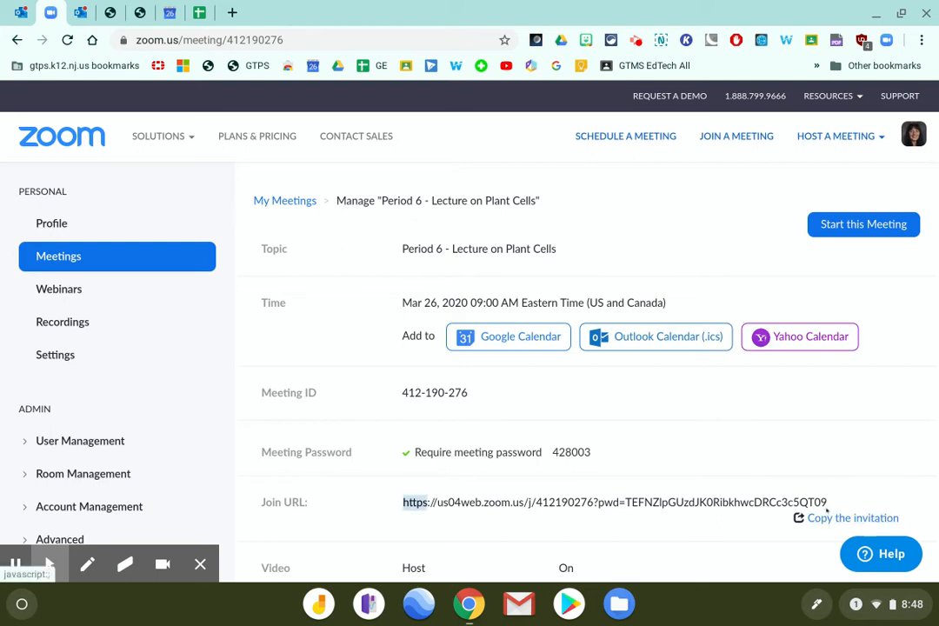
drag(400, 503, 827, 502)
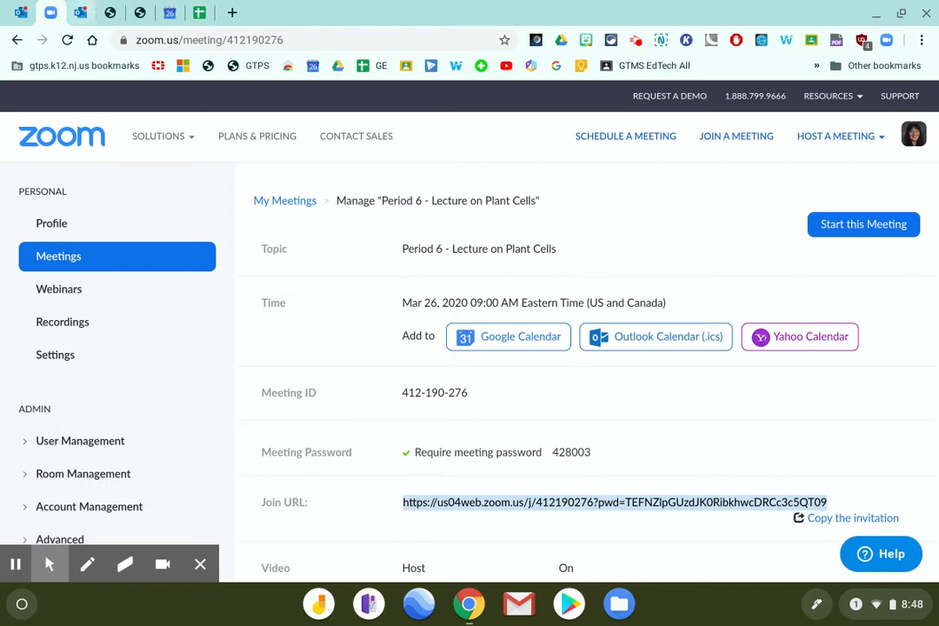
- Switch to Google Classroom in a new browser tab and open the classwork of the Demo period 3 class
click(232, 13)
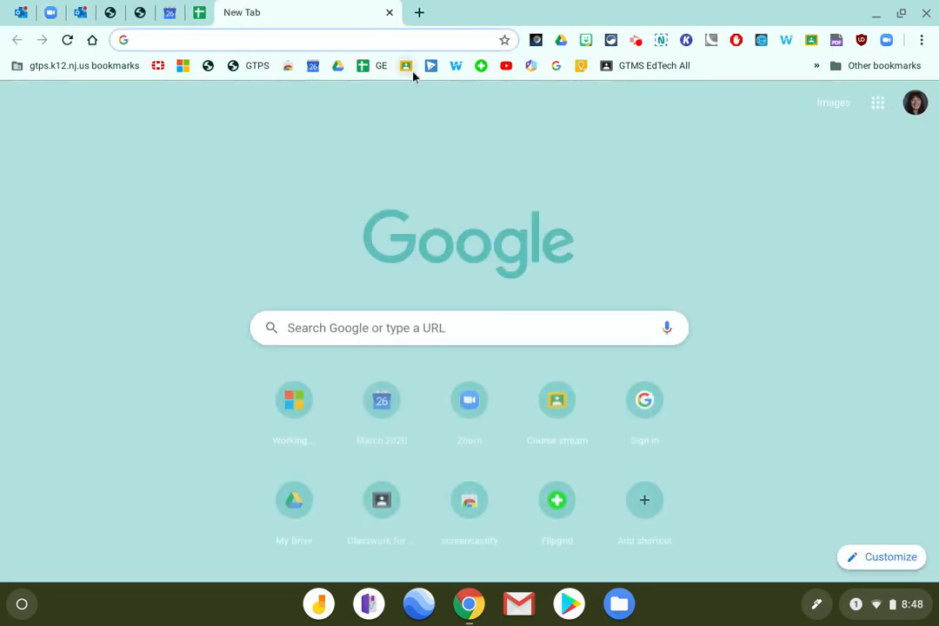
click(406, 67)
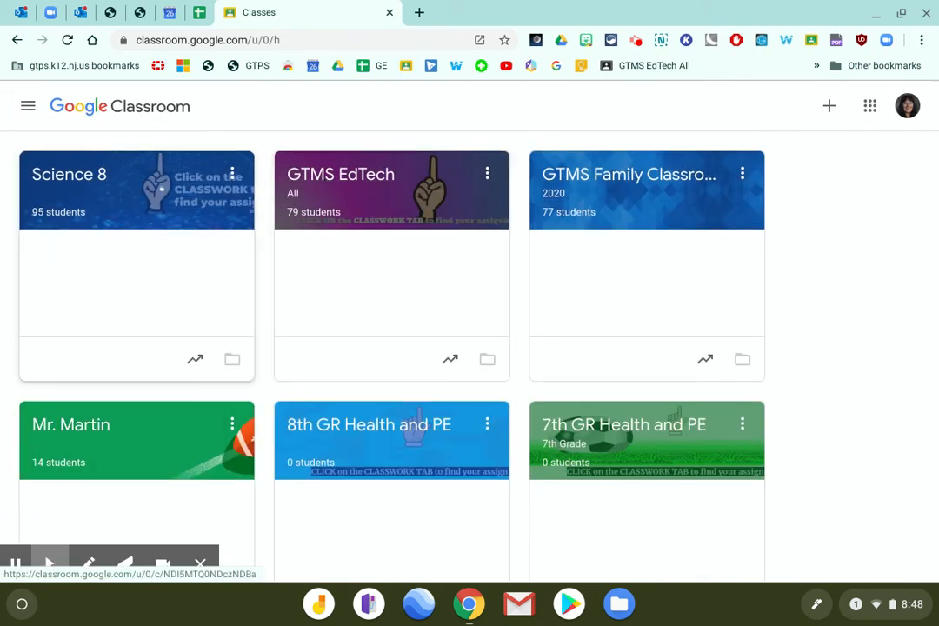
click(412, 292)
scroll(413, 292, down, 5)
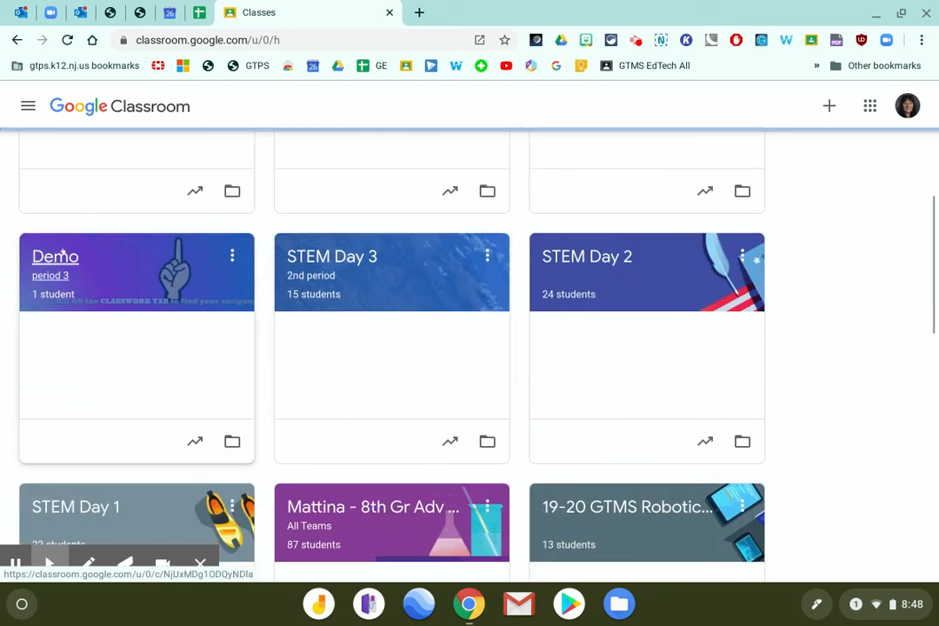
click(157, 265)
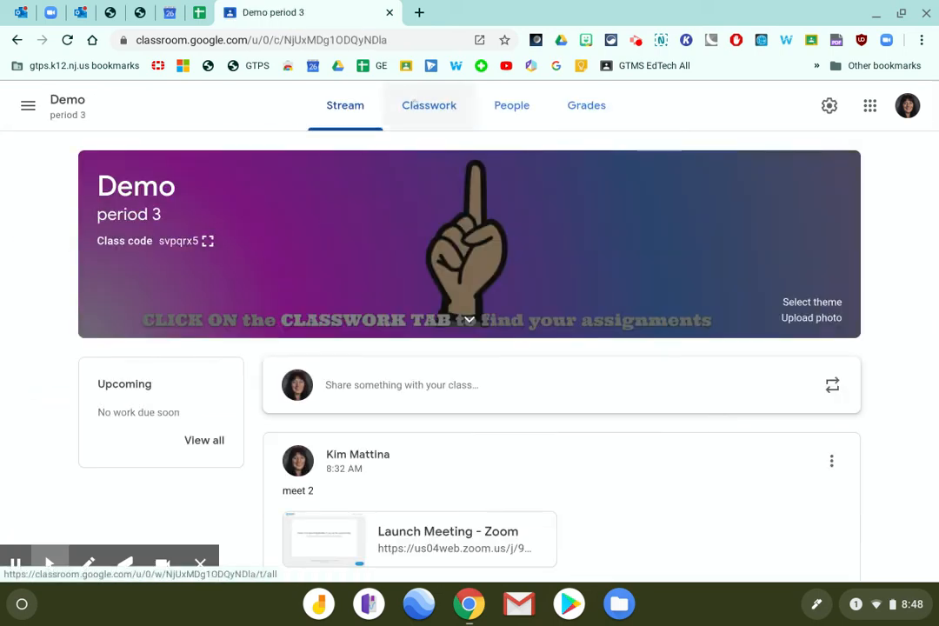
click(416, 103)
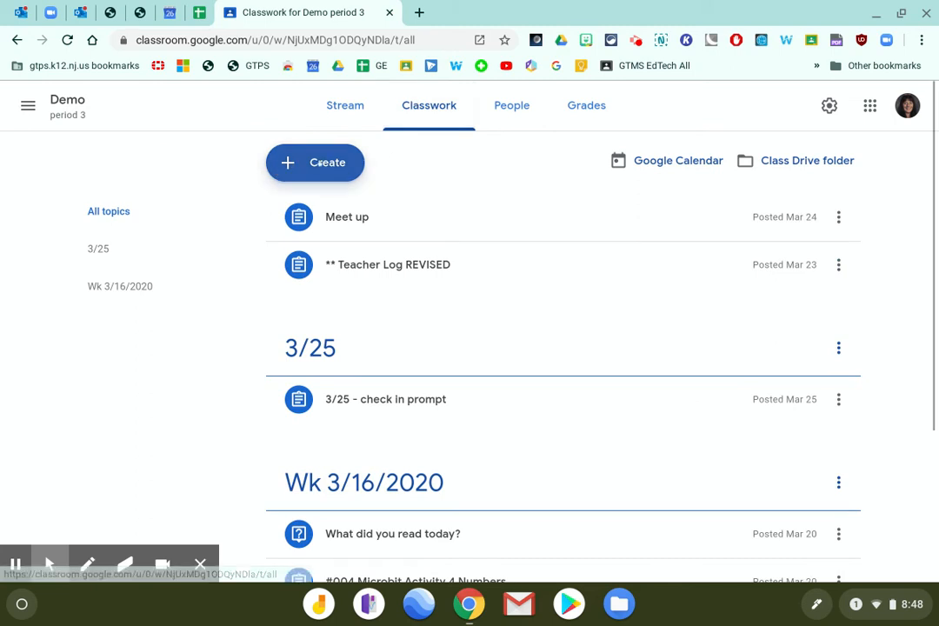
- Create a new assignment titled "#030 Period 6 Lecture"
click(329, 174)
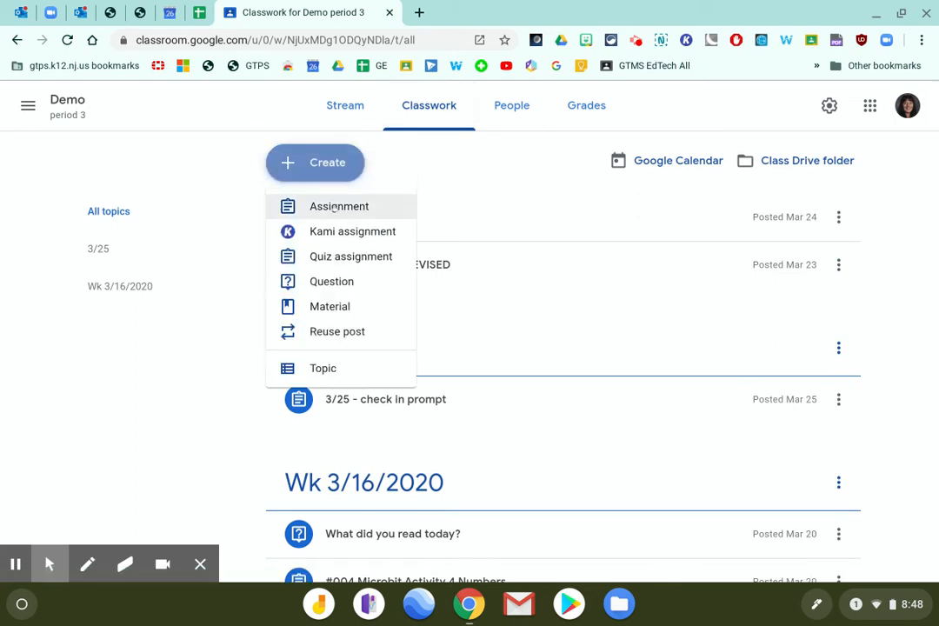
click(335, 206)
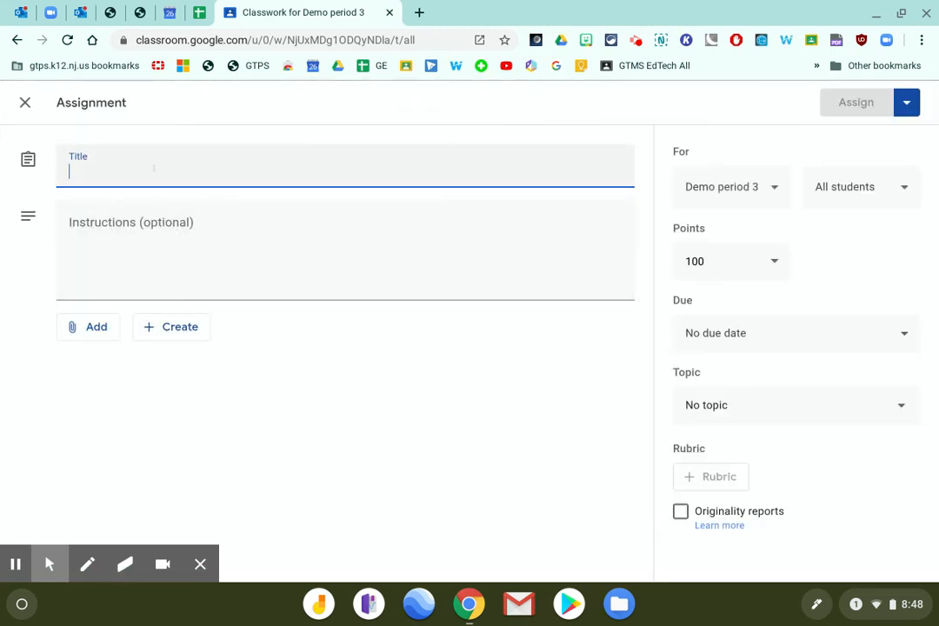
text(#)
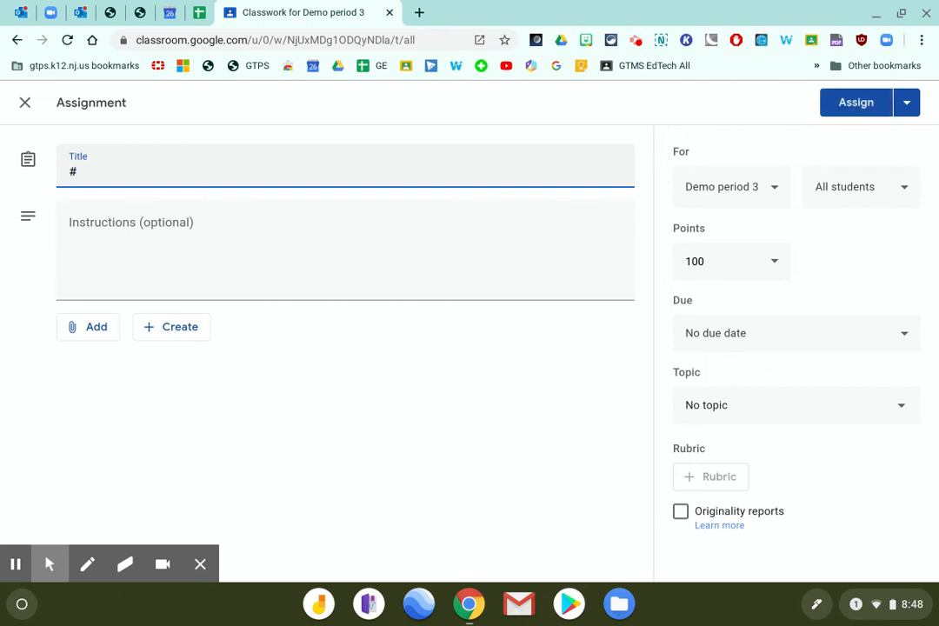
text(030 Period 6 Lecu)
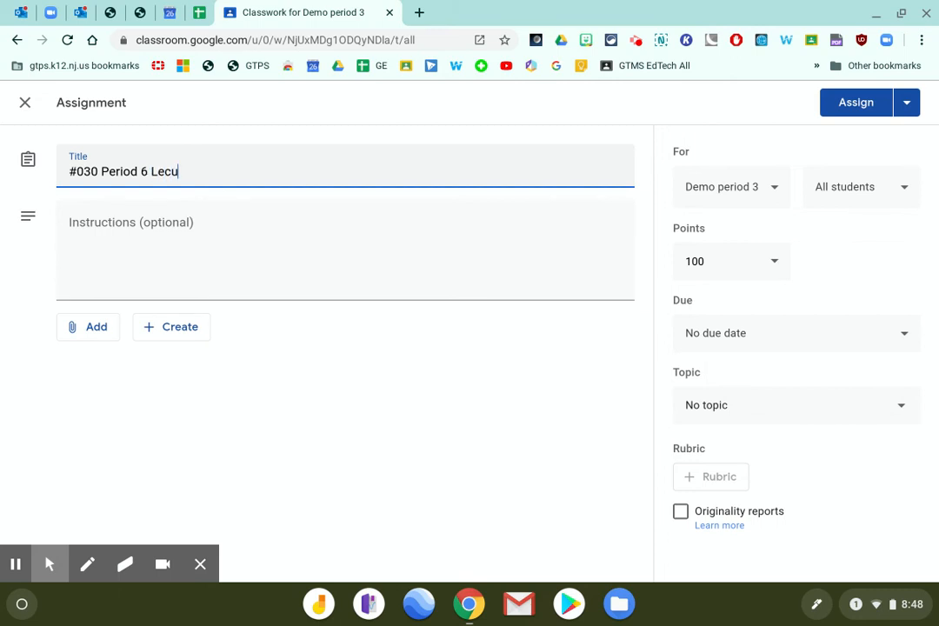
text(tre)
key(BackSpace)
key(BackSpace)
key(BackSpace)
key(BackSpace)
text(ture)
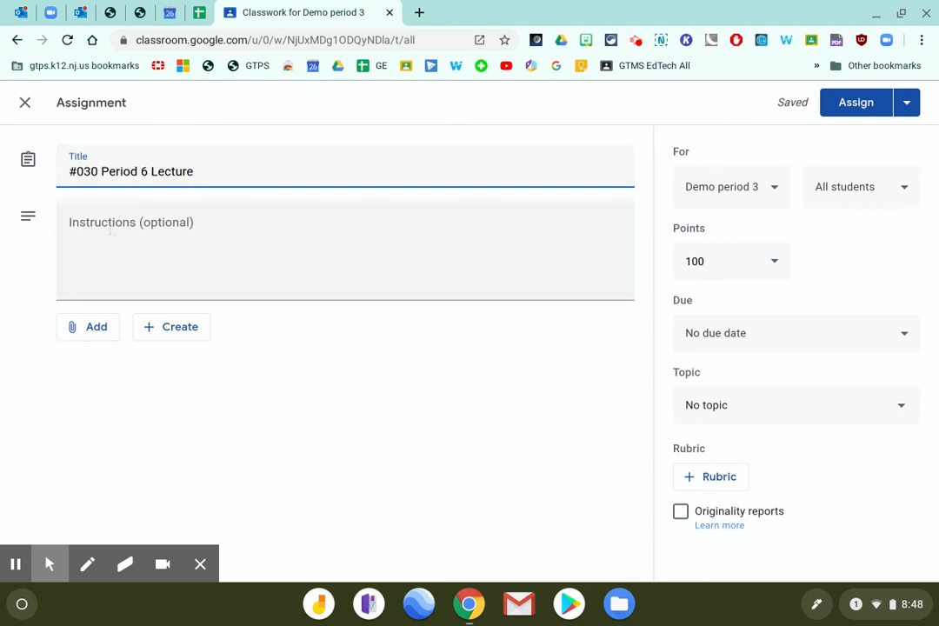
- Attach the copied Zoom join URL to the assignment as a link
click(83, 326)
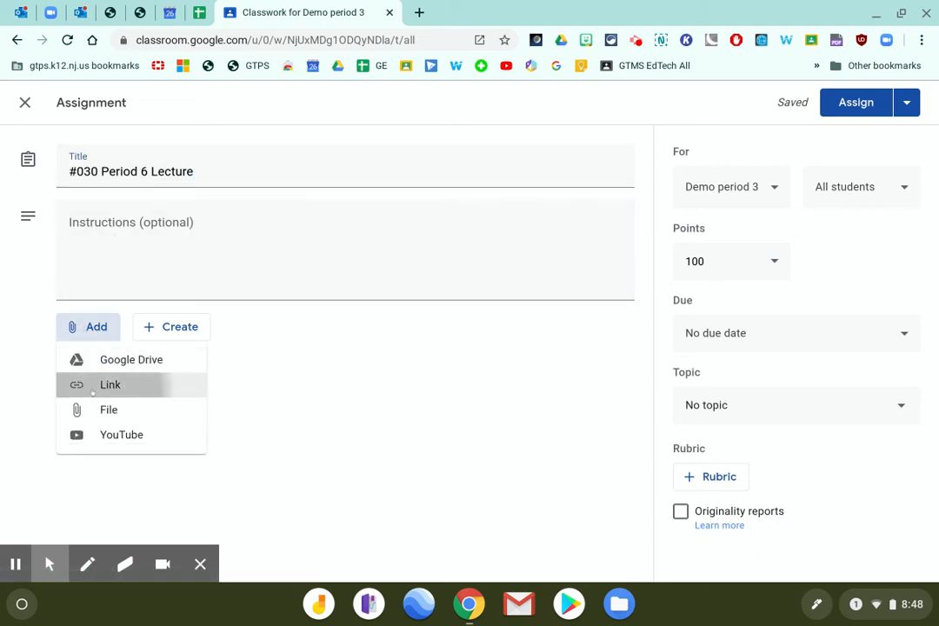
click(92, 391)
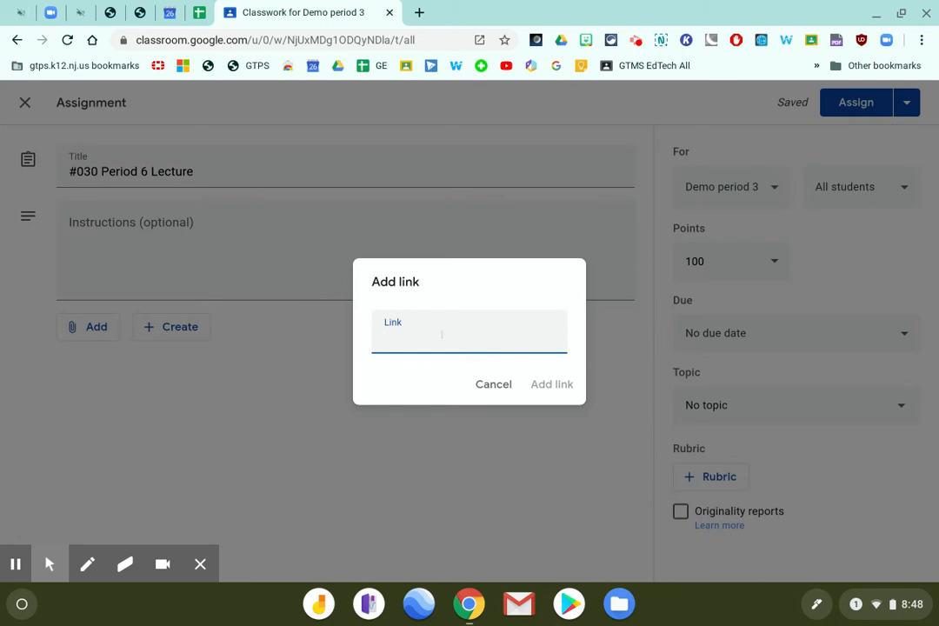
key(ctrl+v)
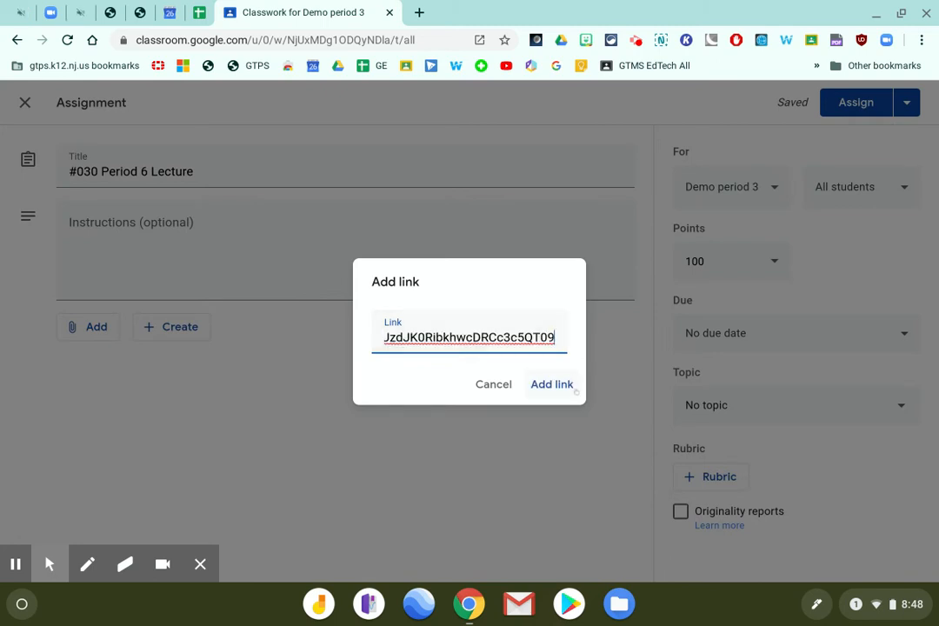
key(Return)
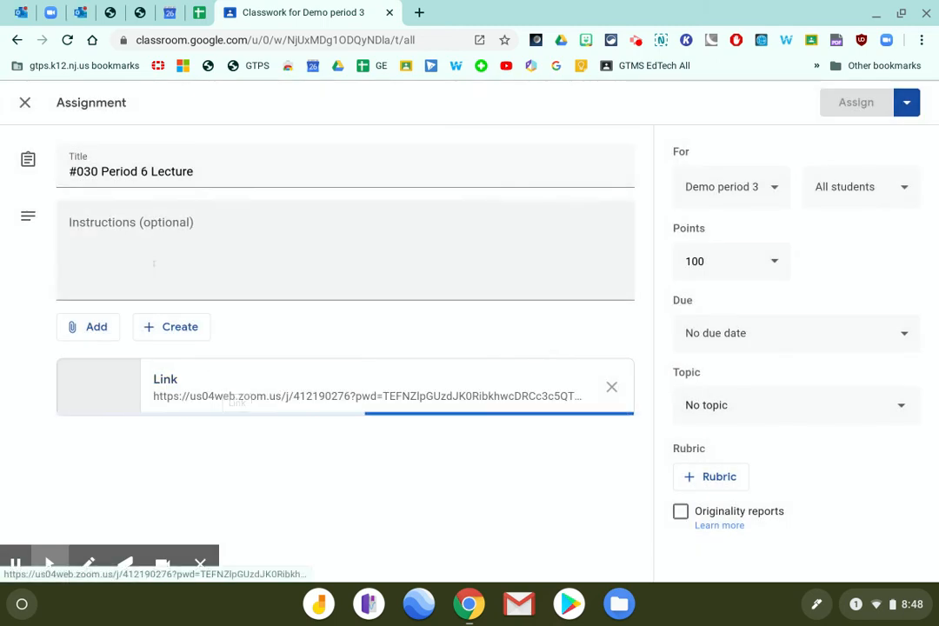
- Enter the assignment instructions "Directions, please click on the link below to join the meeting."
click(105, 227)
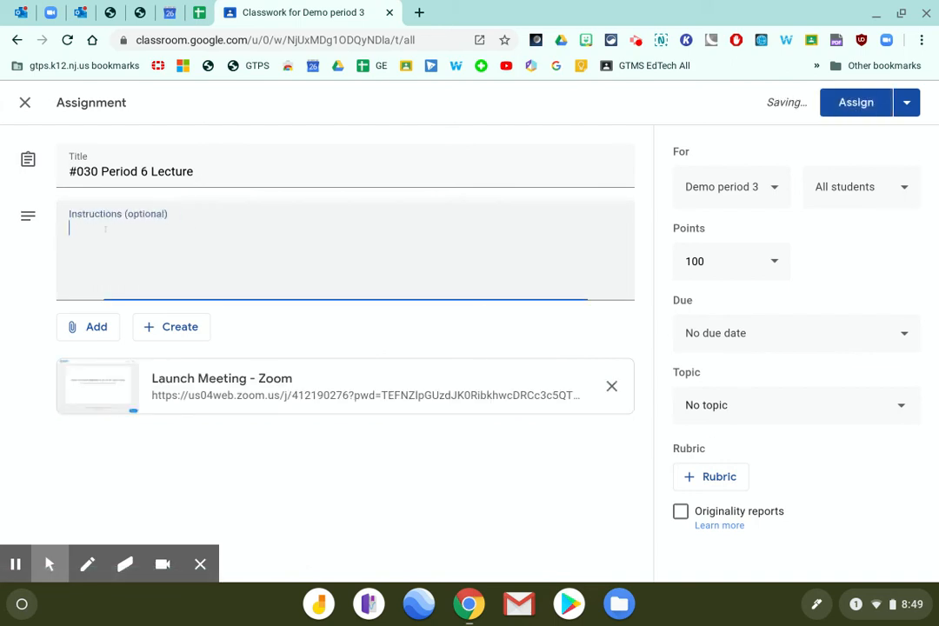
text(Direction)
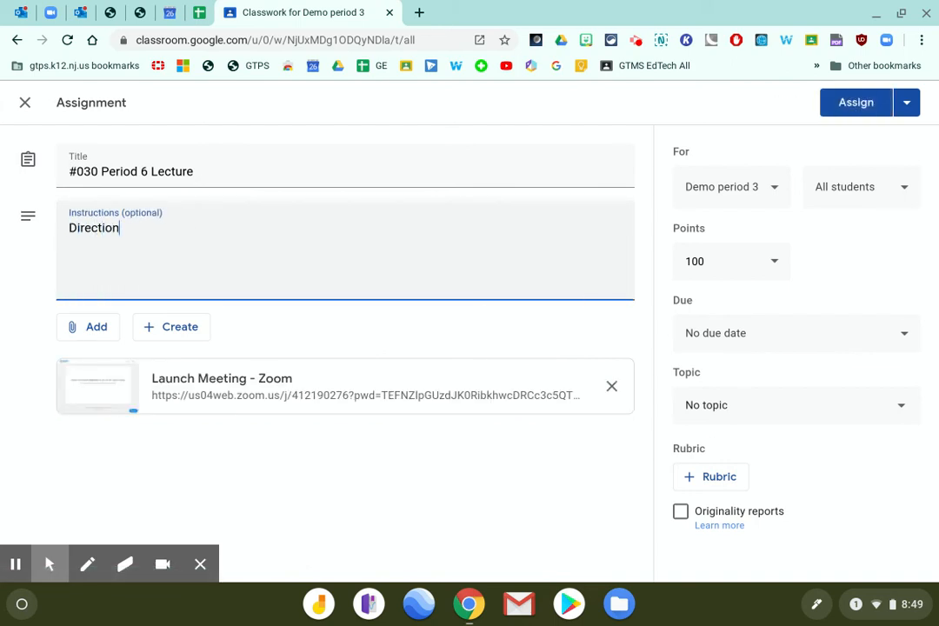
key(BackSpace)
text(ns, please cl)
key(BackSpace)
text(lick ont he)
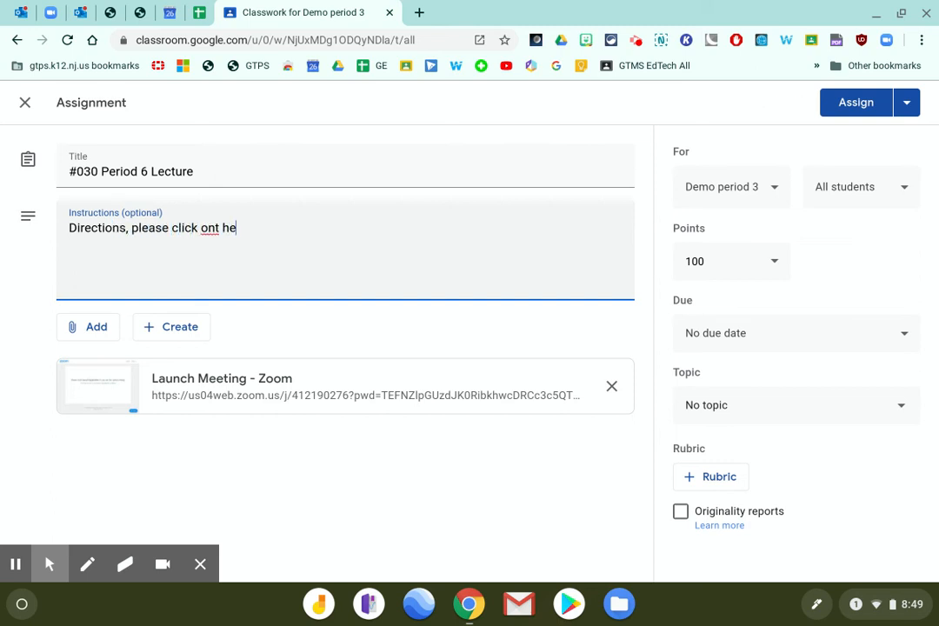
key(BackSpace)
key(BackSpace)
key(BackSpace)
key(BackSpace)
text(the link below to j)
text(oin the meeting.)
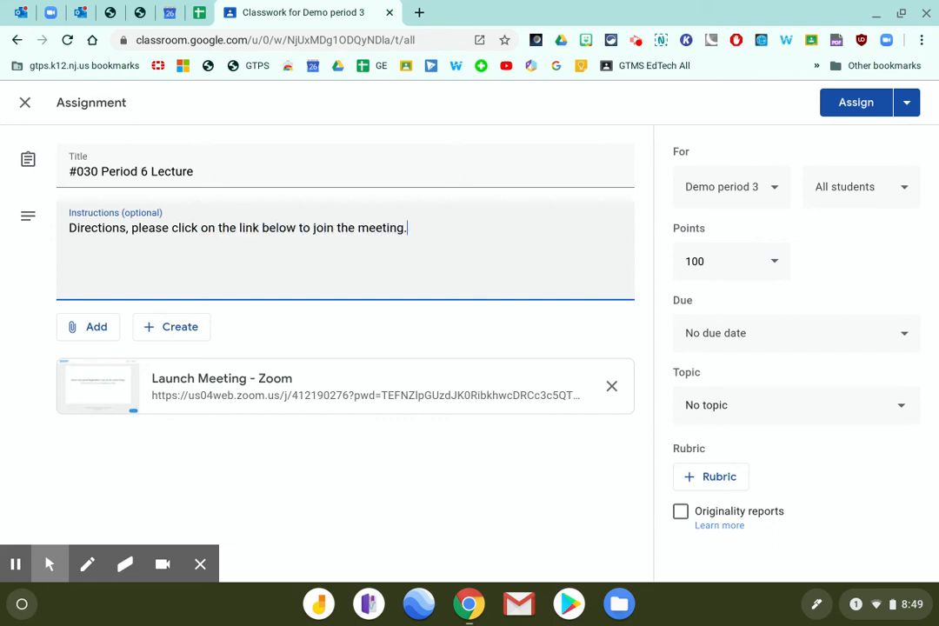
- File the assignment under a new topic named "3/26/2020" and assign it to all students
click(745, 414)
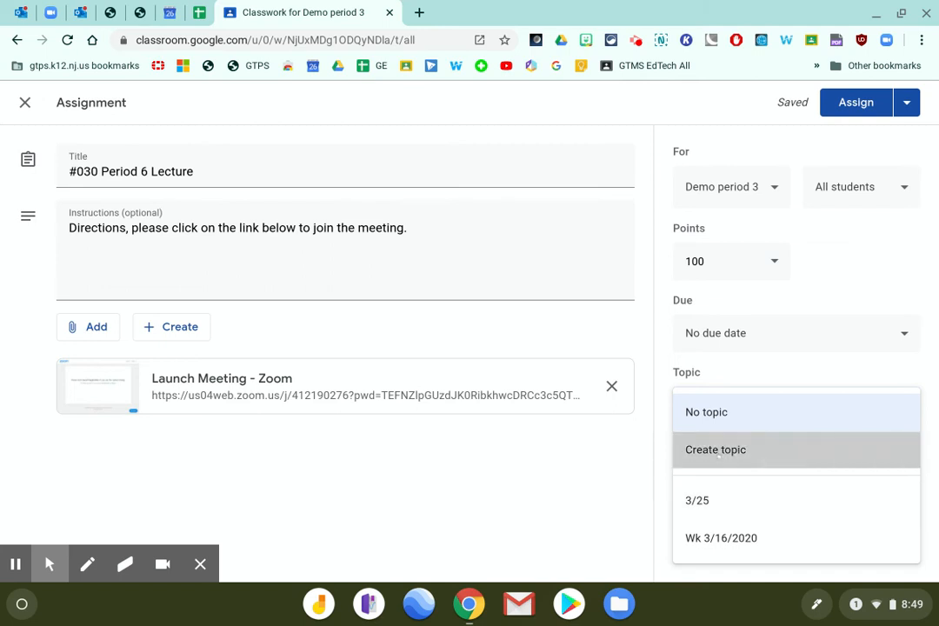
click(710, 447)
text(3/2)
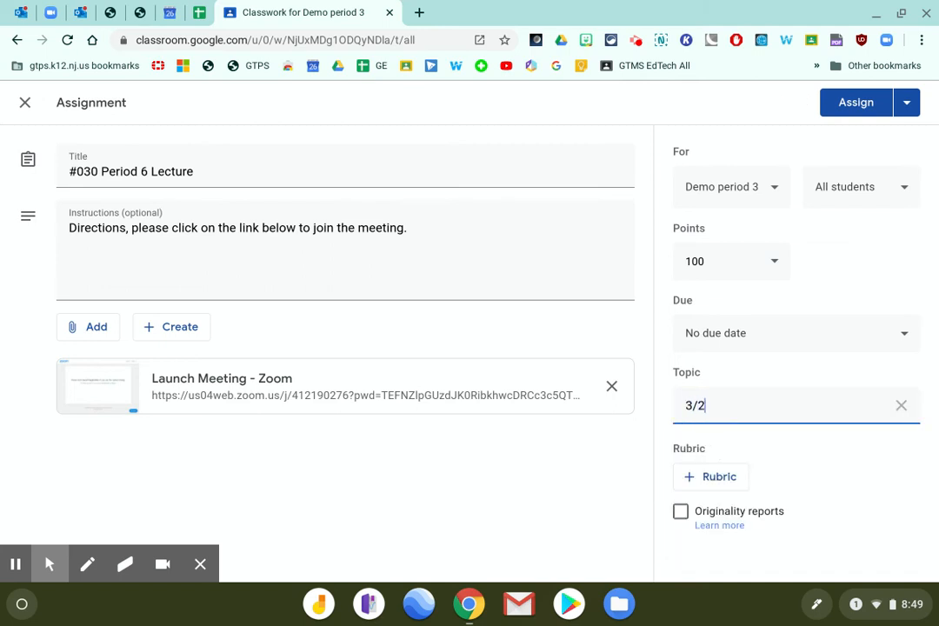
text(6/2020)
click(846, 100)
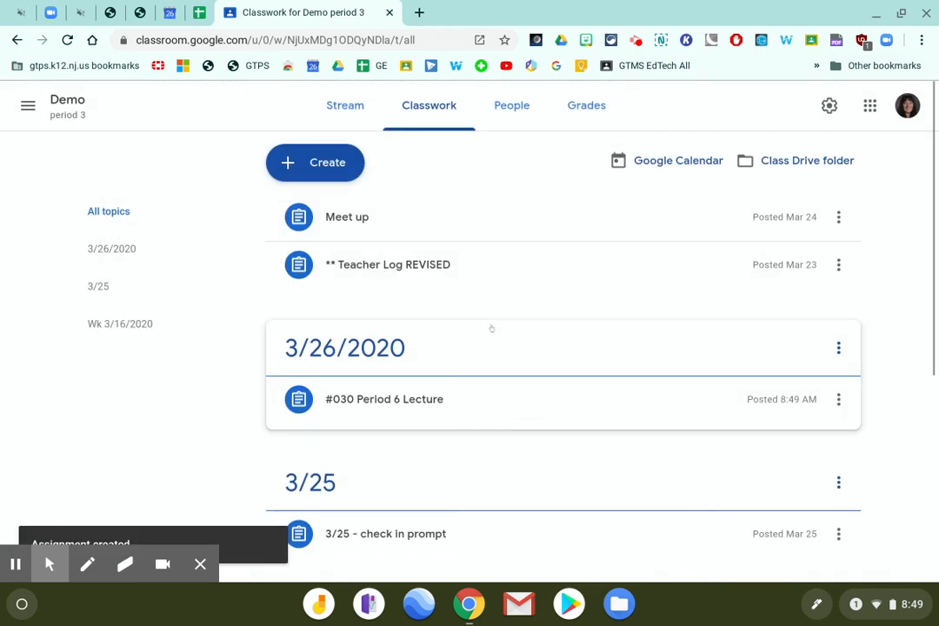
- Open the posted "#030 Period 6 Lecture" assignment and view its instructions with the attached Zoom meeting link
drag(461, 348, 429, 209)
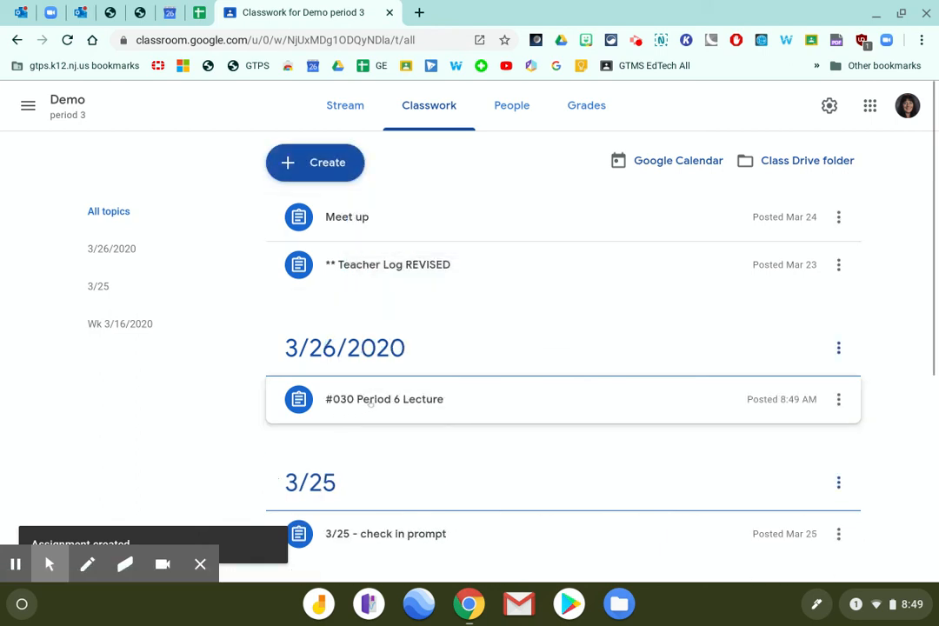
click(451, 391)
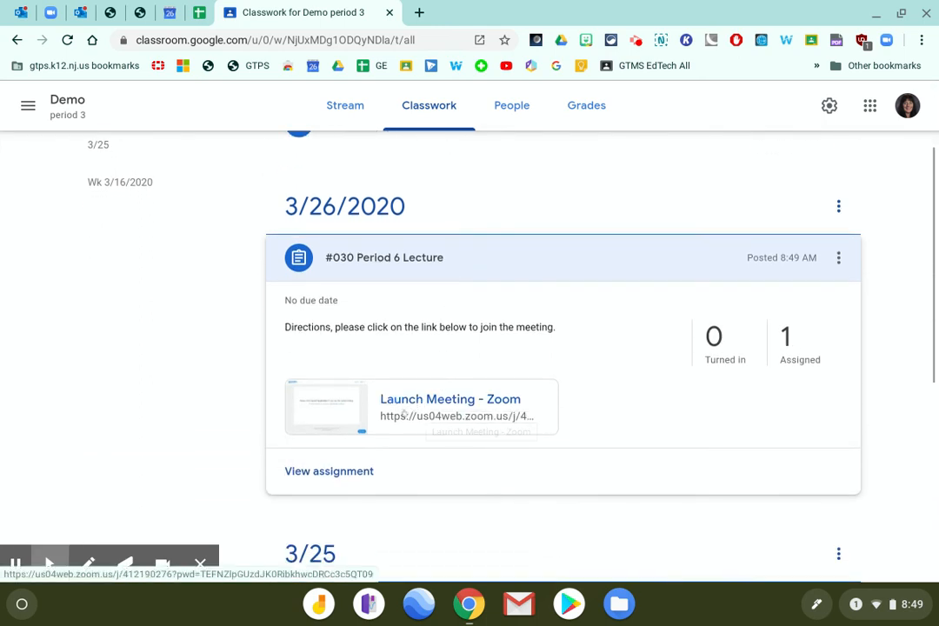
click(348, 472)
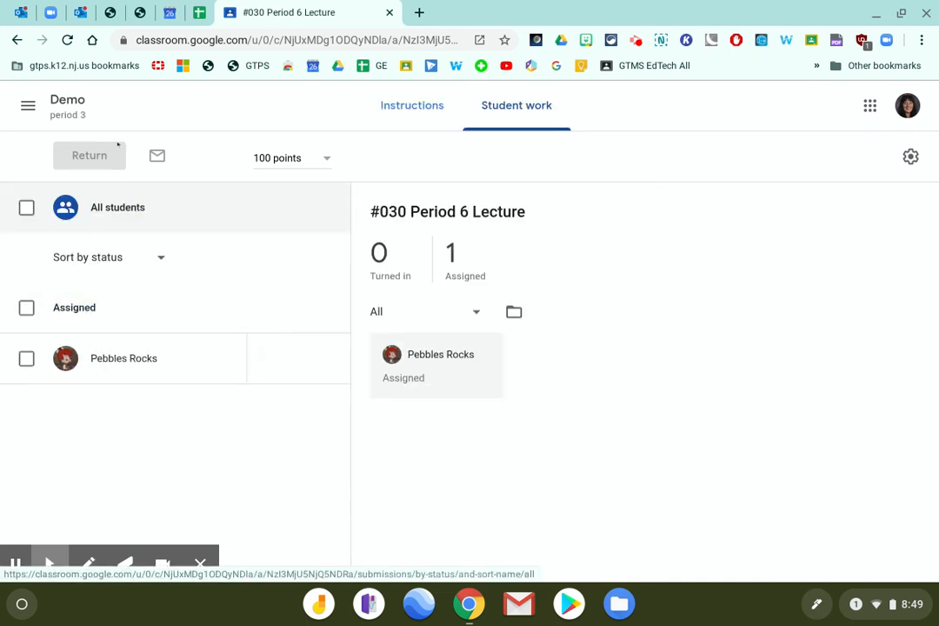
click(412, 106)
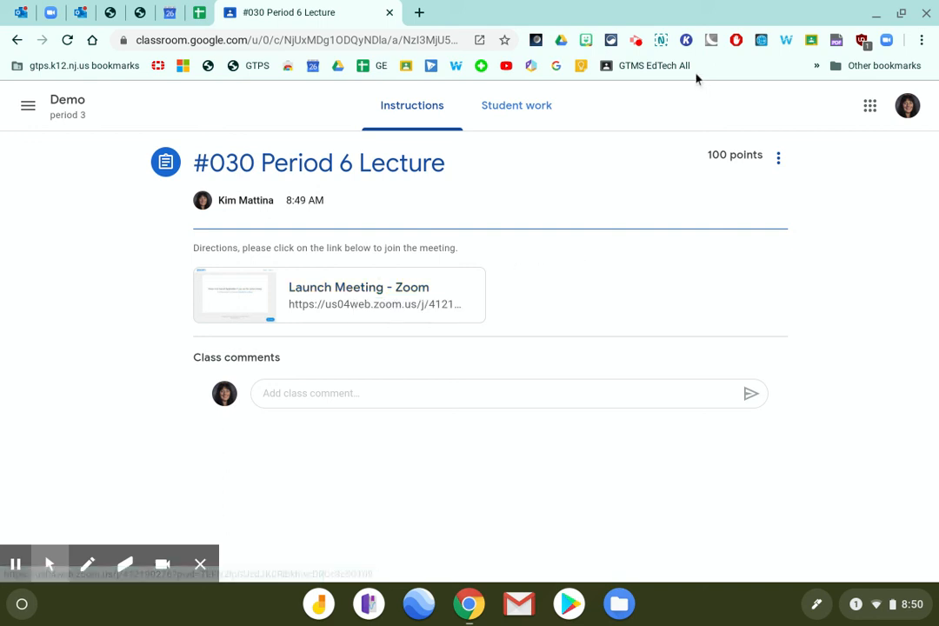
click(636, 40)
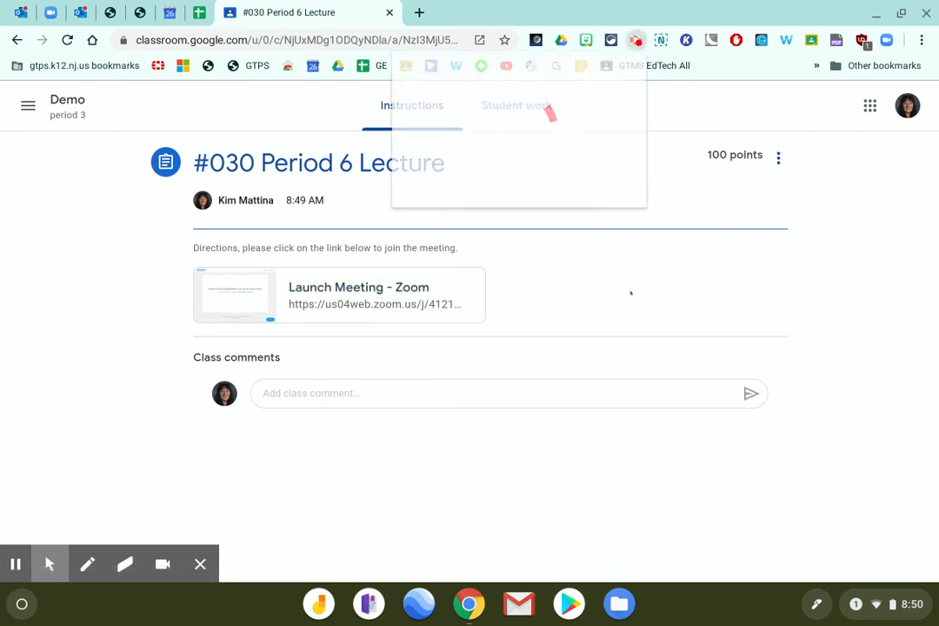